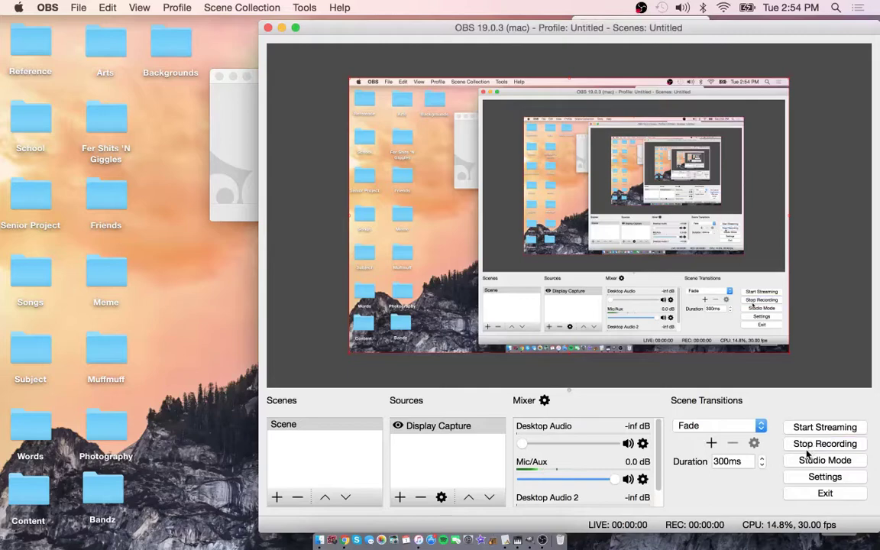
- Start the OBS screen recording and minimise the OBS window to reveal GIMP
{"action": "left_click", "coordinate": [172, 278]}
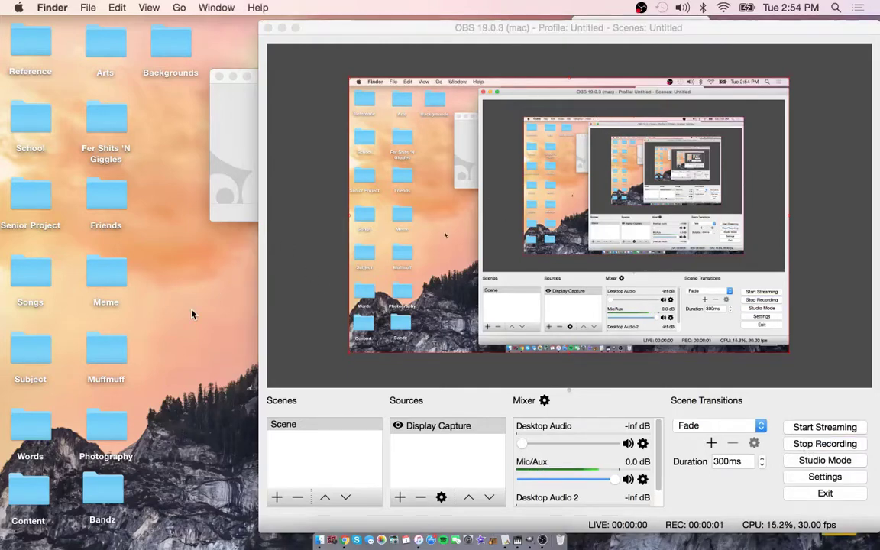
{"action": "left_click", "coordinate": [281, 27]}
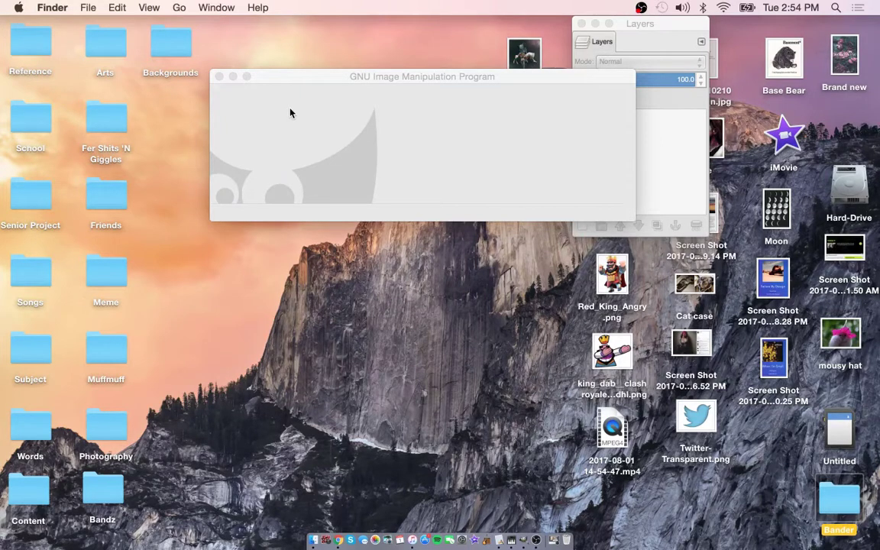
{"action": "left_click", "coordinate": [88, 9]}
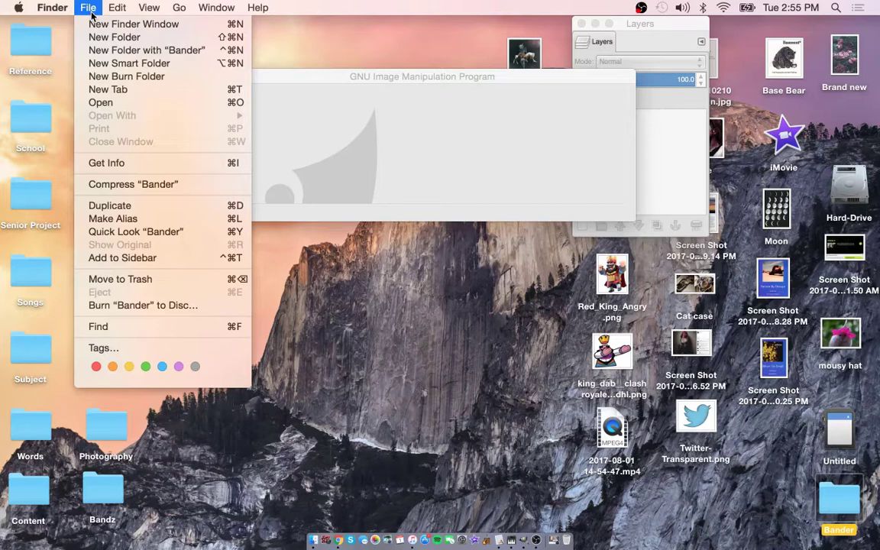
- Create a new 1920 × 1080 px image with Fill with set to Transparency
{"action": "left_click", "coordinate": [275, 97]}
{"action": "left_click", "coordinate": [83, 8]}
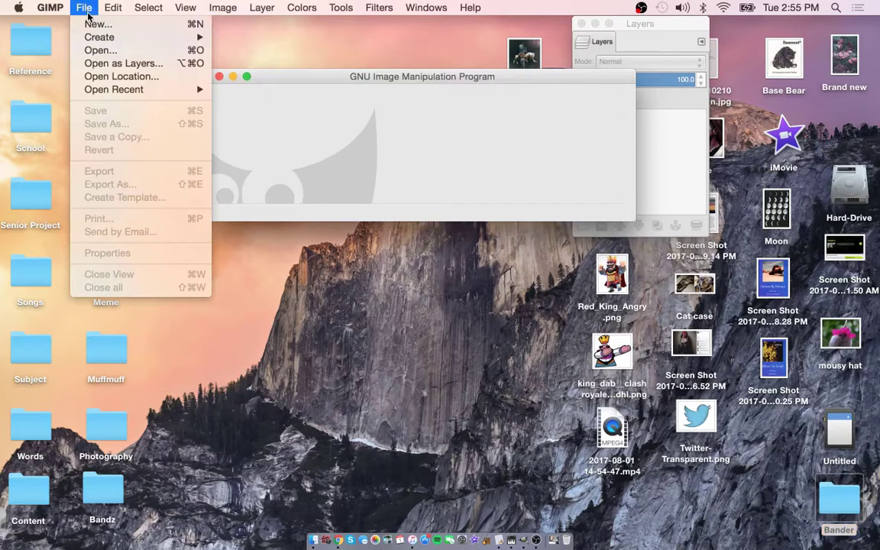
{"action": "left_click", "coordinate": [98, 24]}
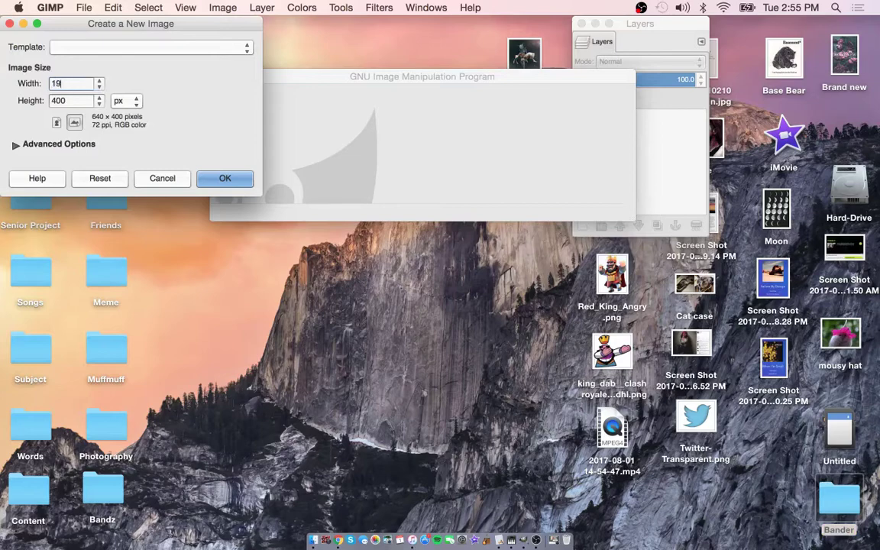
{"action": "key", "text": "Tab"}
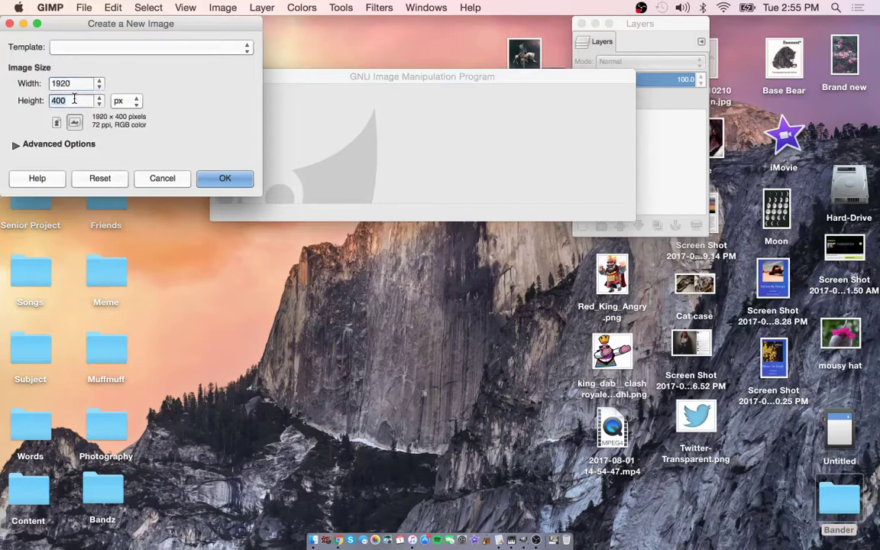
{"action": "type", "text": "1080"}
{"action": "left_click", "coordinate": [48, 152]}
{"action": "left_click", "coordinate": [105, 223]}
{"action": "left_click", "coordinate": [116, 251]}
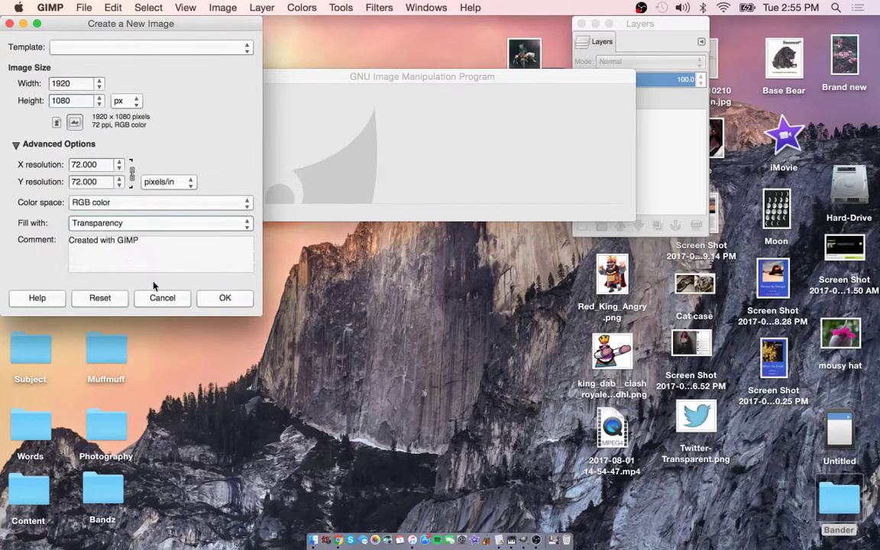
{"action": "left_click", "coordinate": [226, 300]}
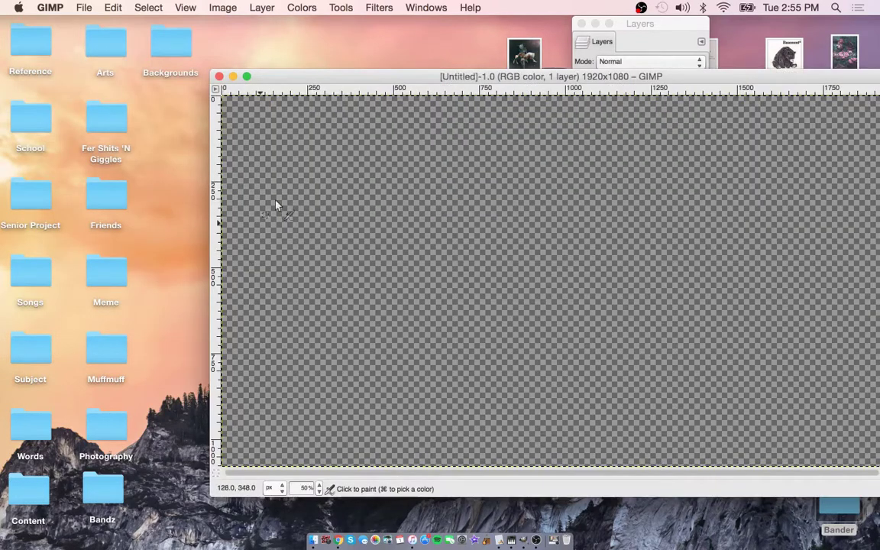
- Move the image window aside and turn on View > Show Grid
{"action": "left_click_drag", "start_coordinate": [321, 79], "coordinate": [214, 55]}
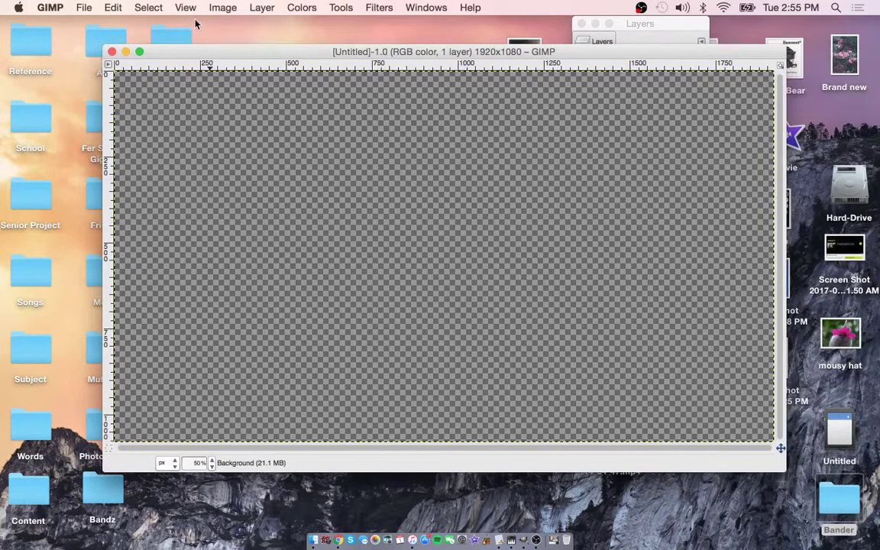
{"action": "left_click", "coordinate": [145, 7]}
{"action": "mouse_move", "coordinate": [185, 8]}
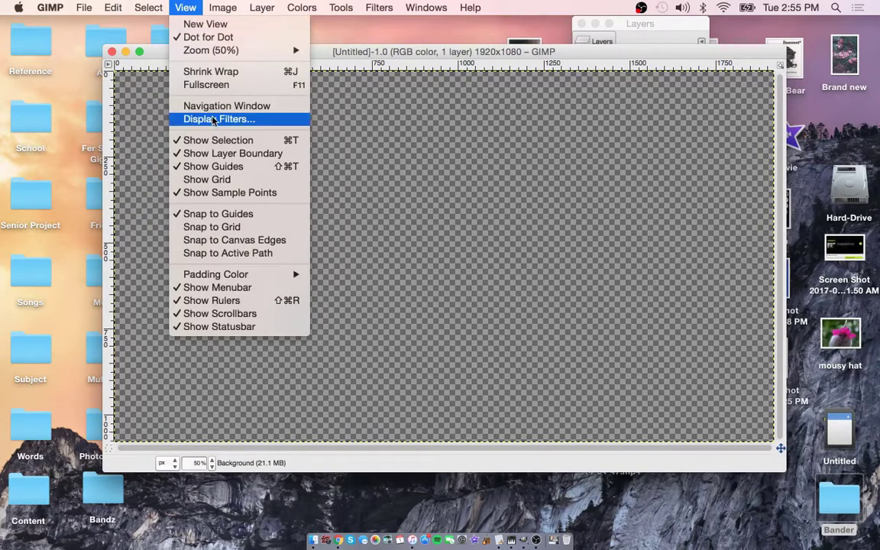
{"action": "left_click", "coordinate": [205, 180]}
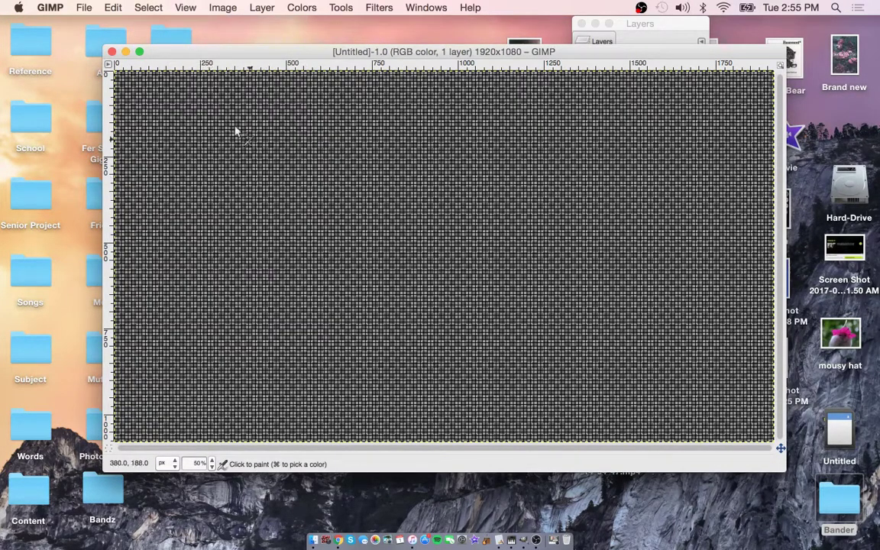
- Set the grid spacing to 36 × 36 px in Configure Grid
{"action": "left_click", "coordinate": [180, 7]}
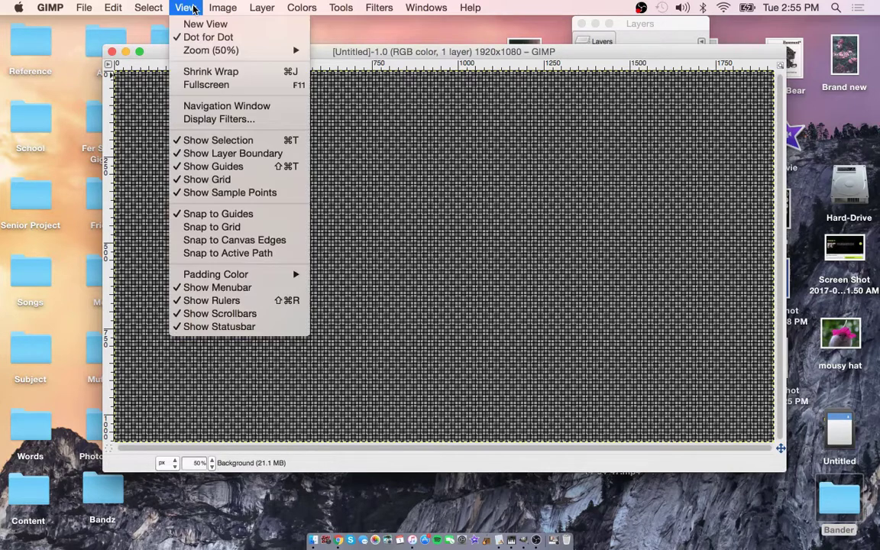
{"action": "mouse_move", "coordinate": [219, 8]}
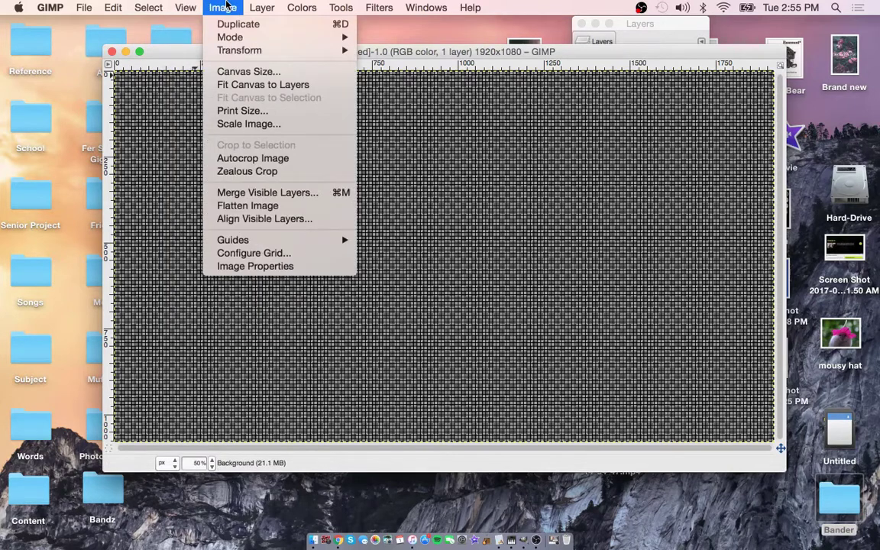
{"action": "left_click", "coordinate": [261, 253]}
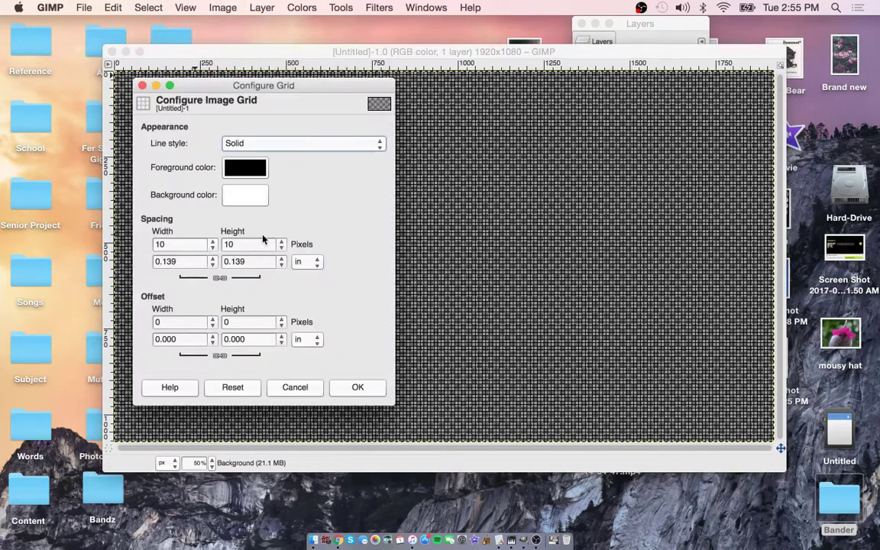
{"action": "left_click", "coordinate": [181, 245]}
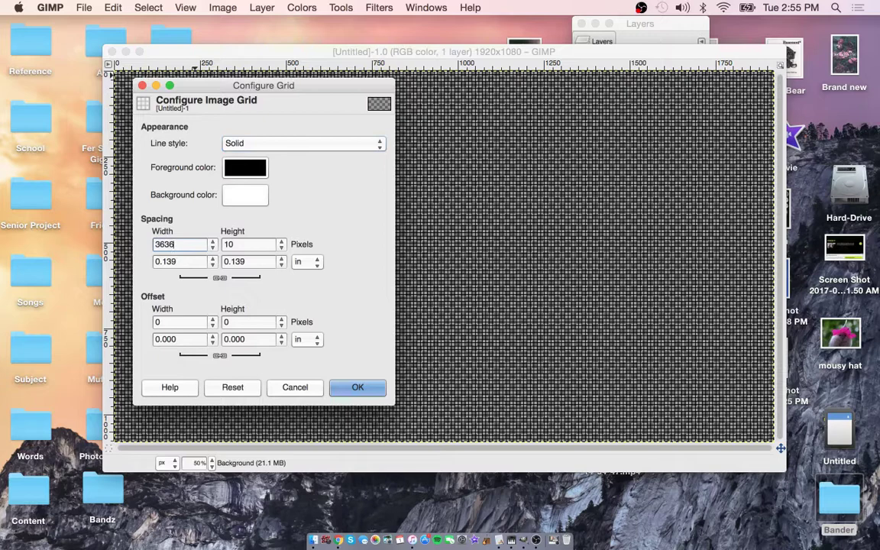
{"action": "left_click", "coordinate": [236, 245]}
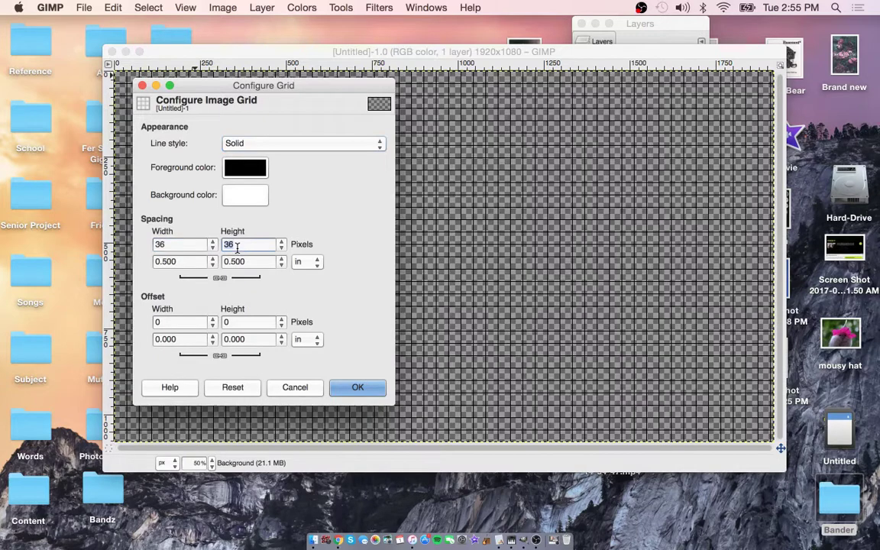
{"action": "left_click", "coordinate": [357, 387]}
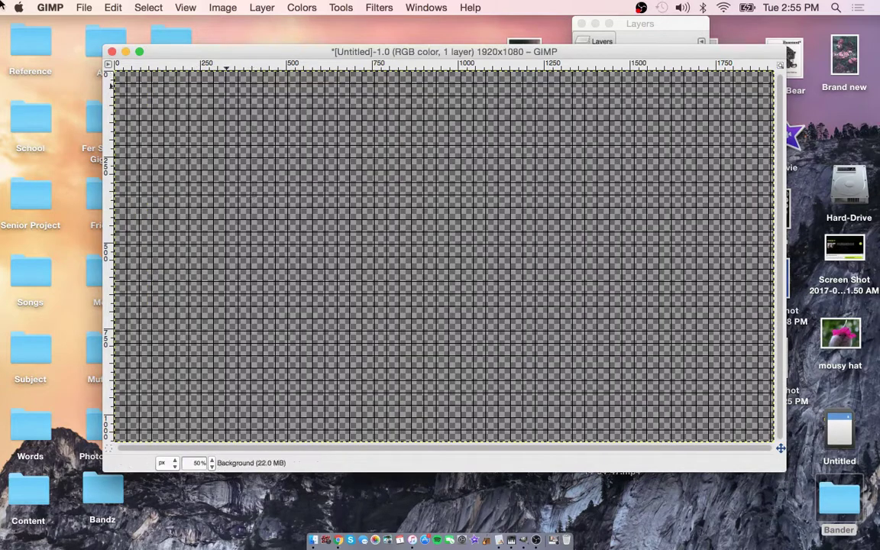
- Turn on Snap to Grid and place a new toolbox beside the canvas
{"action": "left_click", "coordinate": [217, 9]}
{"action": "mouse_move", "coordinate": [183, 11]}
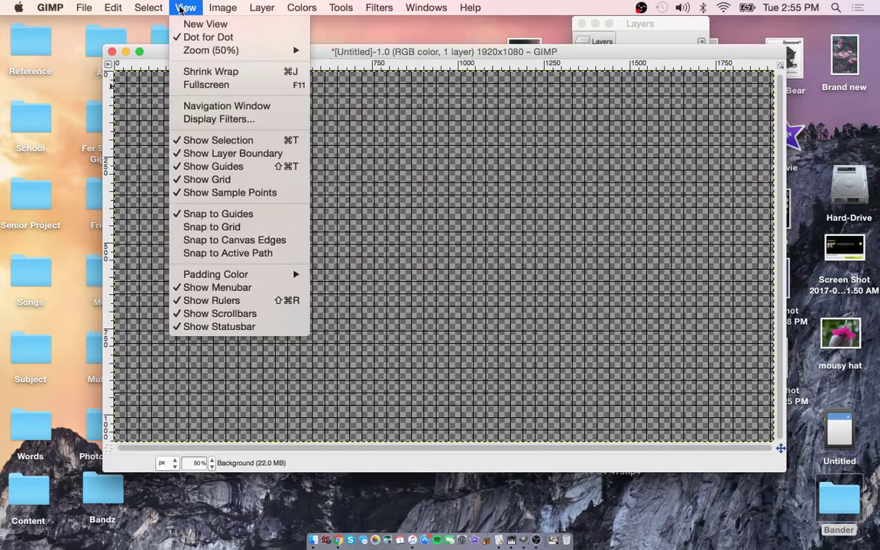
{"action": "left_click", "coordinate": [200, 227]}
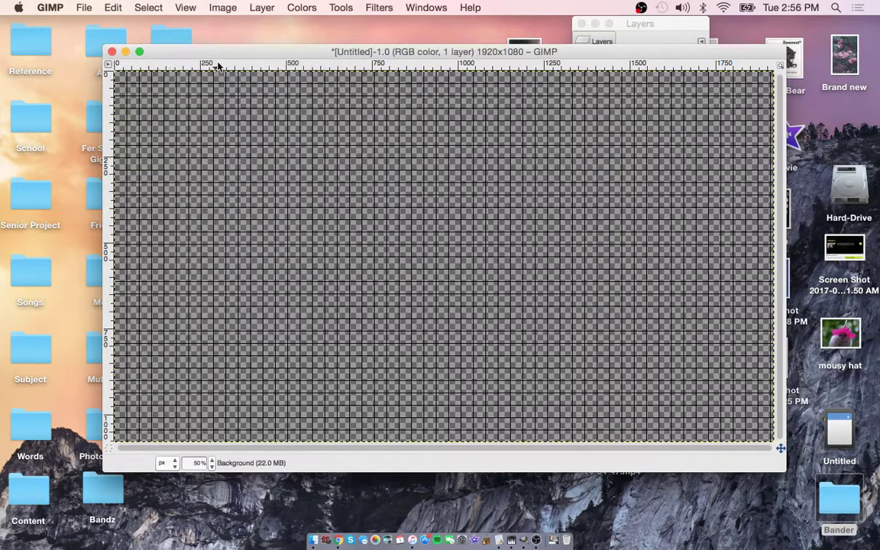
{"action": "left_click", "coordinate": [421, 14]}
{"action": "left_click", "coordinate": [389, 49]}
{"action": "left_click_drag", "start_coordinate": [114, 23], "coordinate": [78, 27]}
- Rectangle-select a full-height strip along the canvas's left side
{"action": "left_click", "coordinate": [72, 62]}
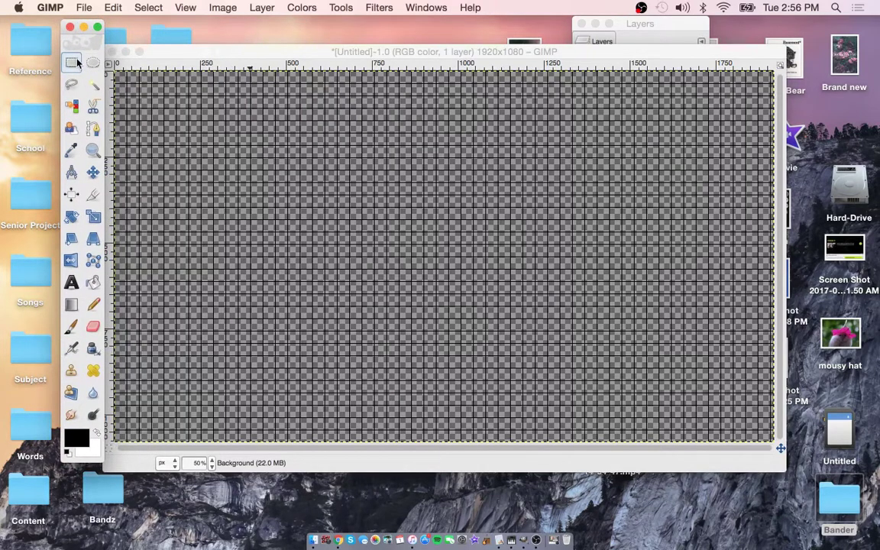
{"action": "left_click", "coordinate": [119, 74]}
{"action": "left_click_drag", "start_coordinate": [118, 73], "coordinate": [308, 425]}
{"action": "left_click_drag", "start_coordinate": [284, 55], "coordinate": [313, 43]}
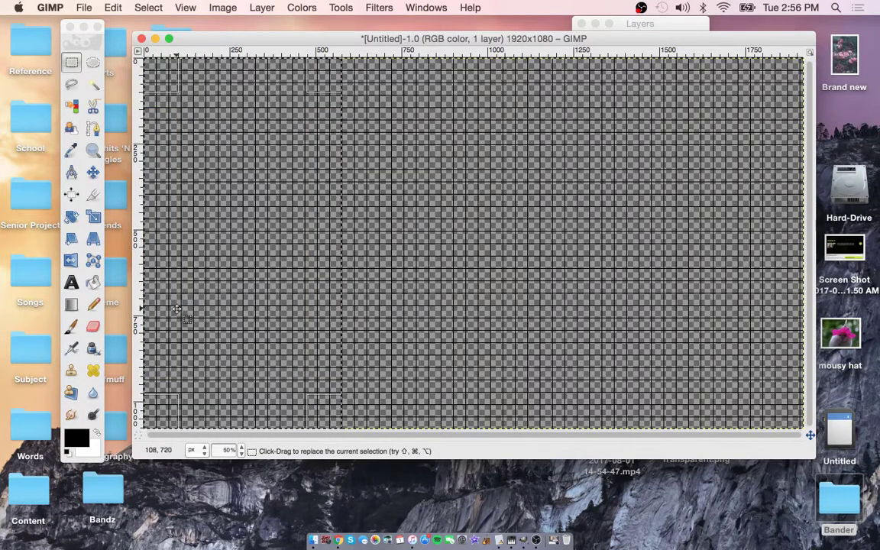
{"action": "left_click_drag", "start_coordinate": [165, 295], "coordinate": [301, 315]}
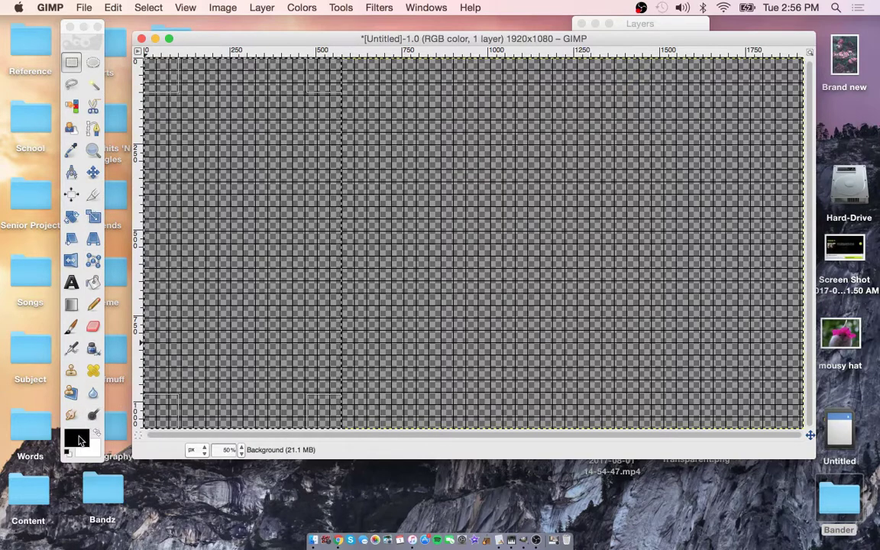
- Set the foreground colour to bright cyan and the background to bright blue
{"action": "left_click", "coordinate": [75, 441]}
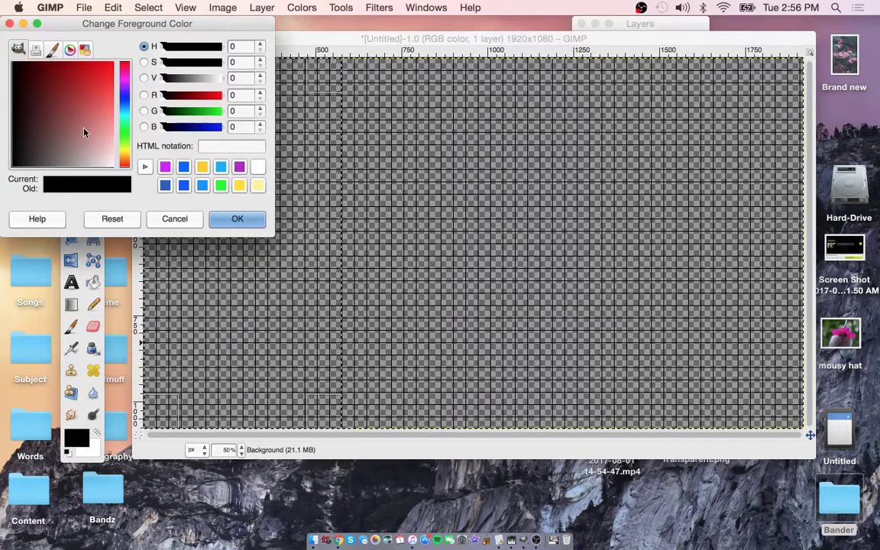
{"action": "left_click", "coordinate": [122, 114]}
{"action": "left_click_drag", "start_coordinate": [106, 91], "coordinate": [114, 59]}
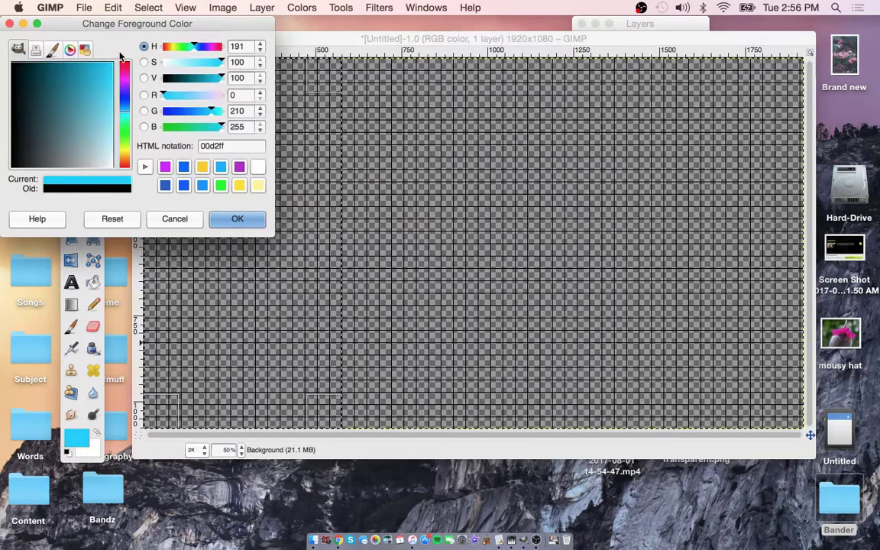
{"action": "left_click", "coordinate": [222, 226]}
{"action": "left_click", "coordinate": [88, 449]}
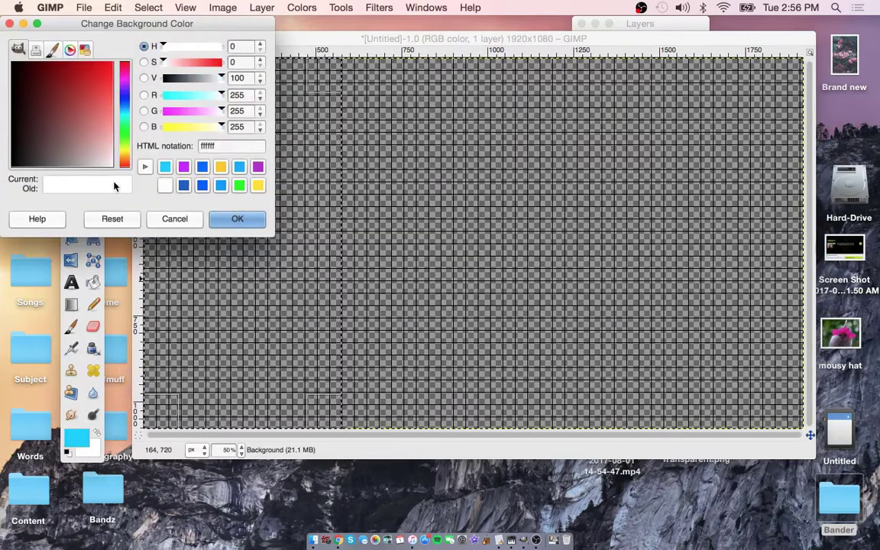
{"action": "left_click", "coordinate": [125, 98]}
{"action": "left_click_drag", "start_coordinate": [90, 76], "coordinate": [114, 61]}
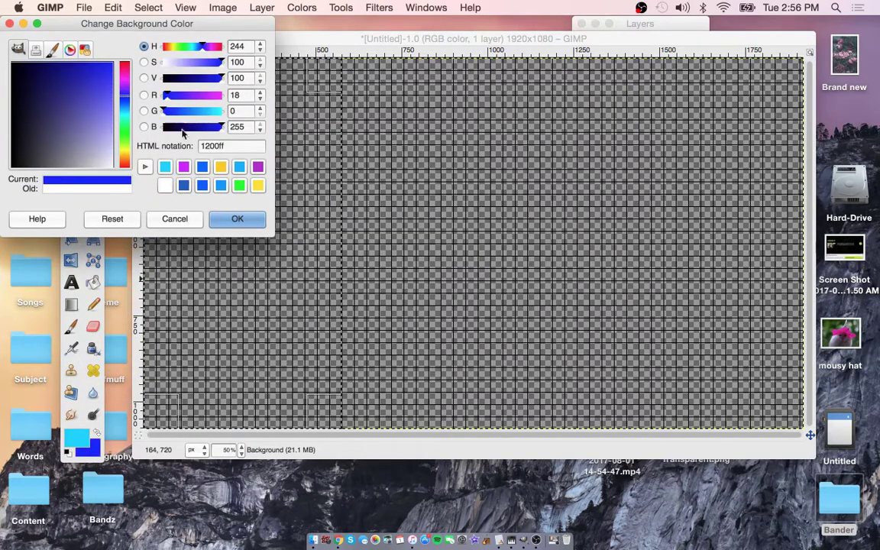
{"action": "left_click", "coordinate": [224, 222]}
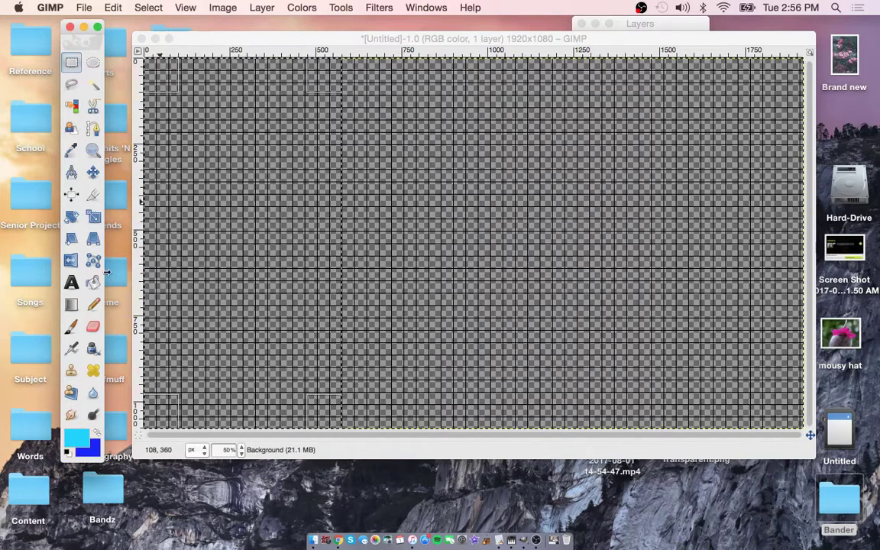
- Soften the cyan foreground and blue background to duller shades
{"action": "left_click", "coordinate": [84, 439]}
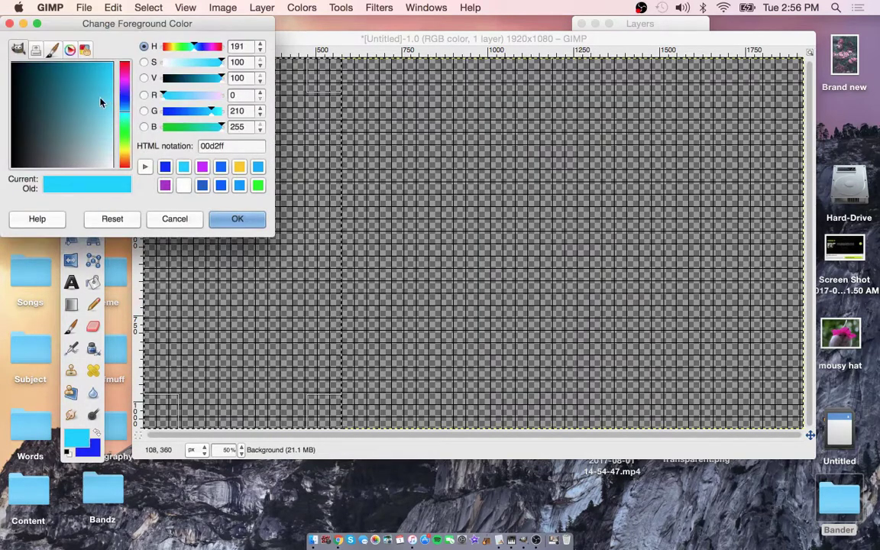
{"action": "left_click", "coordinate": [95, 78]}
{"action": "left_click", "coordinate": [244, 223]}
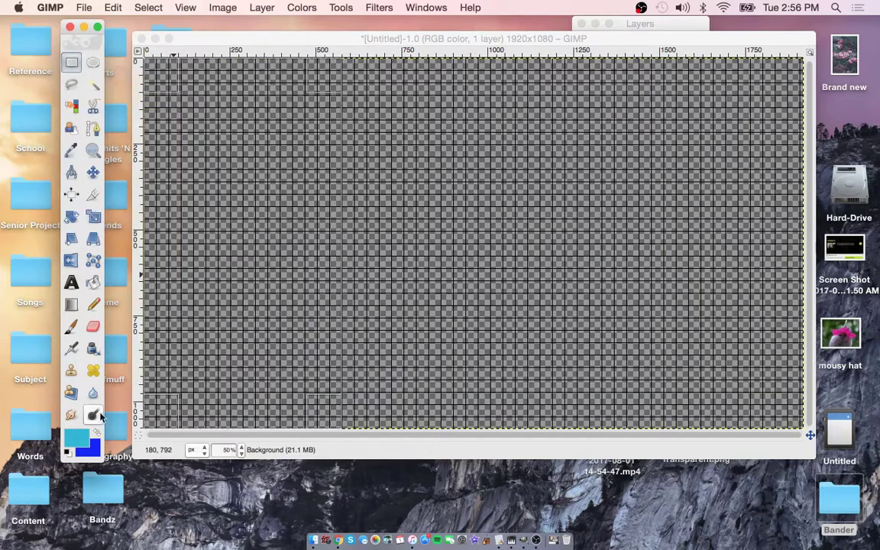
{"action": "left_click", "coordinate": [95, 453]}
{"action": "left_click", "coordinate": [91, 88]}
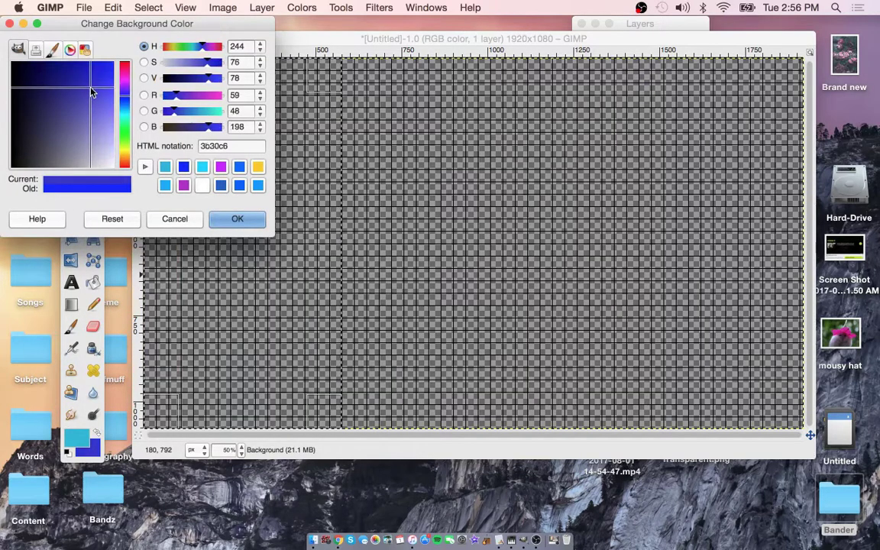
{"action": "left_click", "coordinate": [236, 220]}
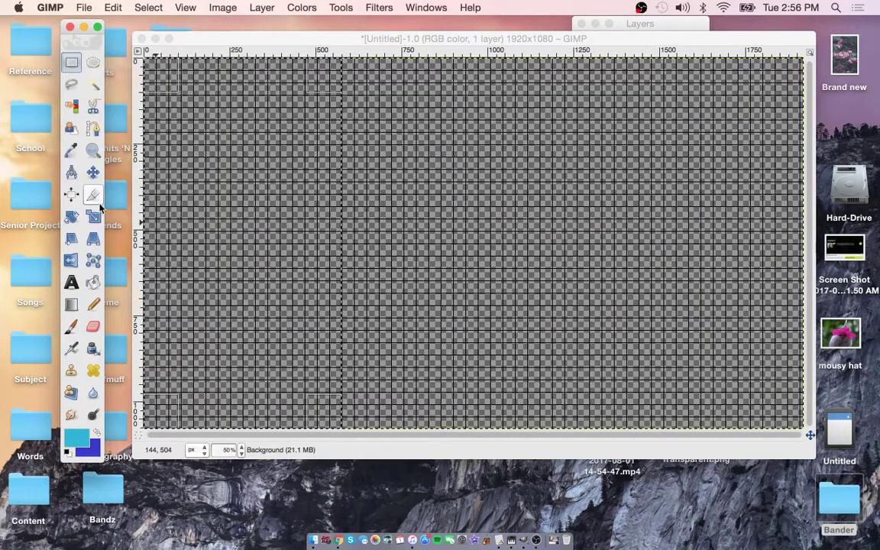
- Rectangle-select the entire canvas
{"action": "left_click", "coordinate": [77, 309]}
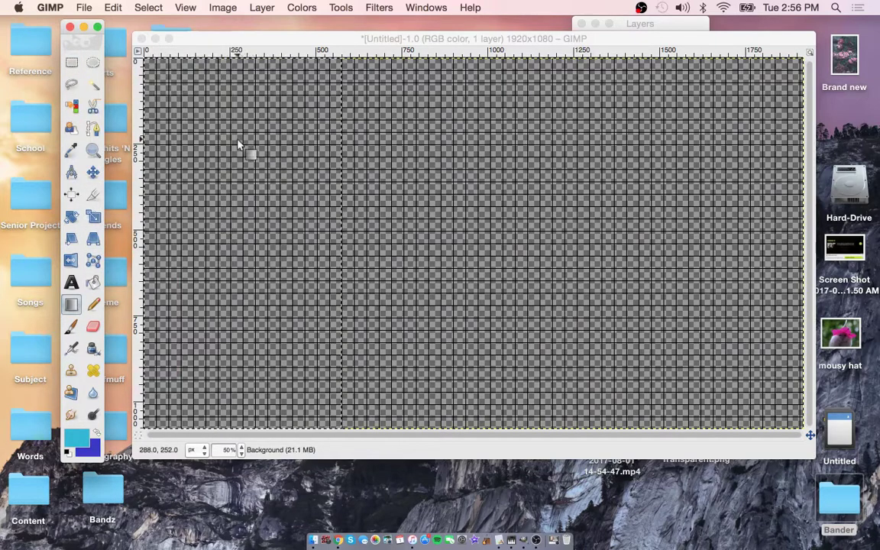
{"action": "left_click", "coordinate": [70, 62]}
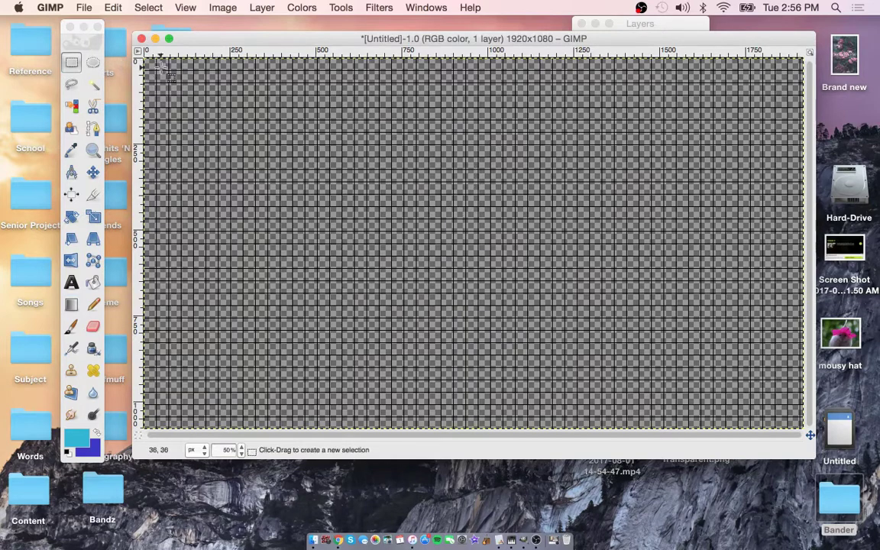
{"action": "left_click_drag", "start_coordinate": [147, 58], "coordinate": [799, 434]}
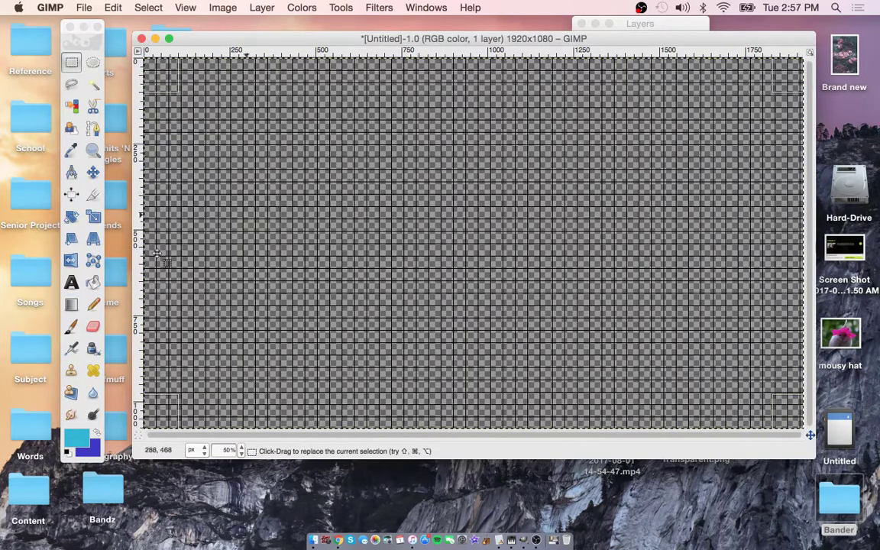
- Drag a vertical FG-to-BG gradient, cyan at the top fading to deep blue below
{"action": "left_click", "coordinate": [71, 304]}
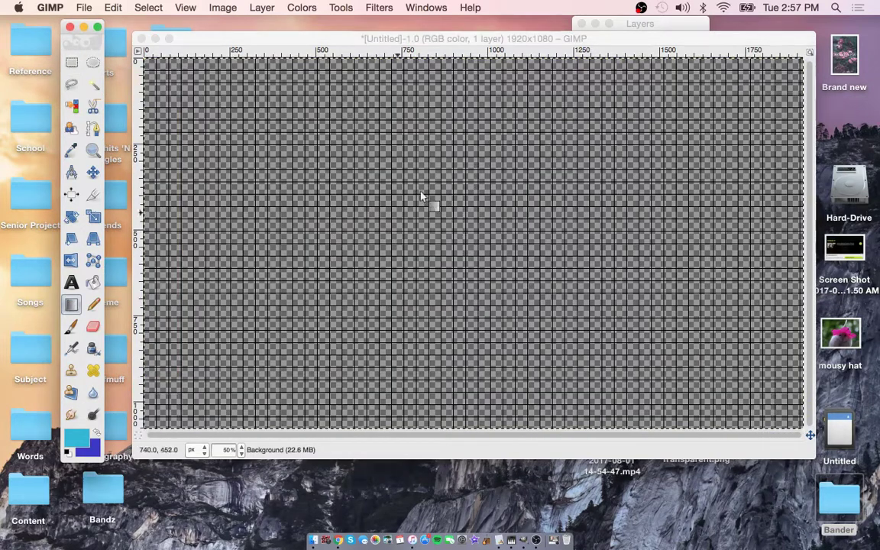
{"action": "left_click_drag", "start_coordinate": [454, 119], "coordinate": [454, 266]}
{"action": "left_click_drag", "start_coordinate": [451, 322], "coordinate": [451, 322]}
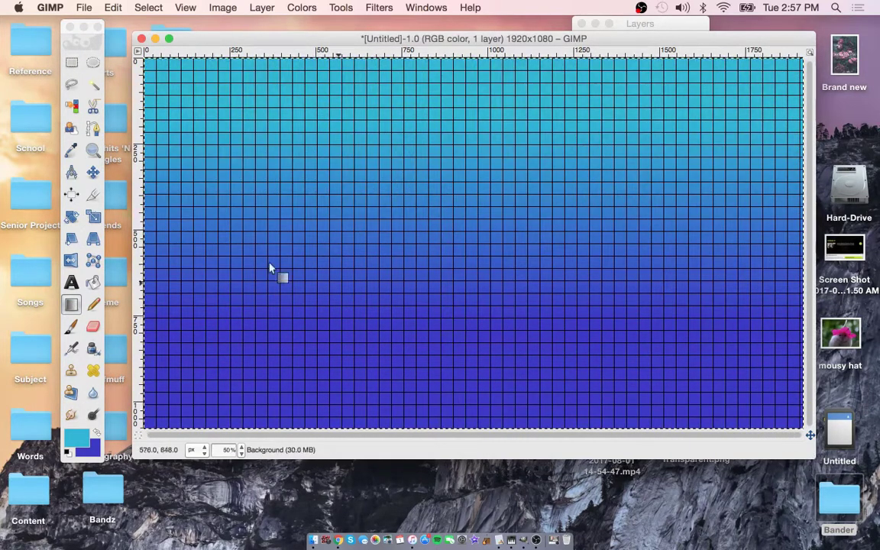
{"action": "left_click", "coordinate": [71, 62]}
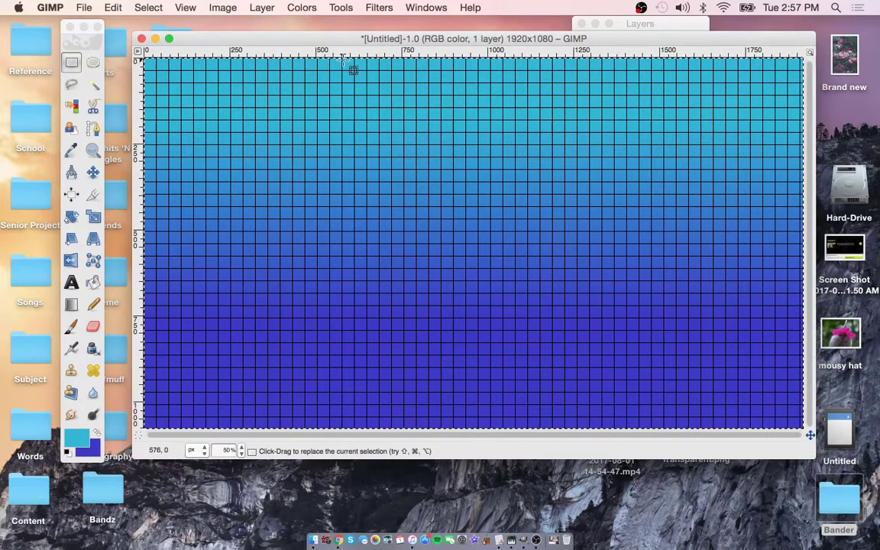
- Select a tall central band, clear it with Edit > Clear, then deselect
{"action": "left_click_drag", "start_coordinate": [342, 59], "coordinate": [661, 413]}
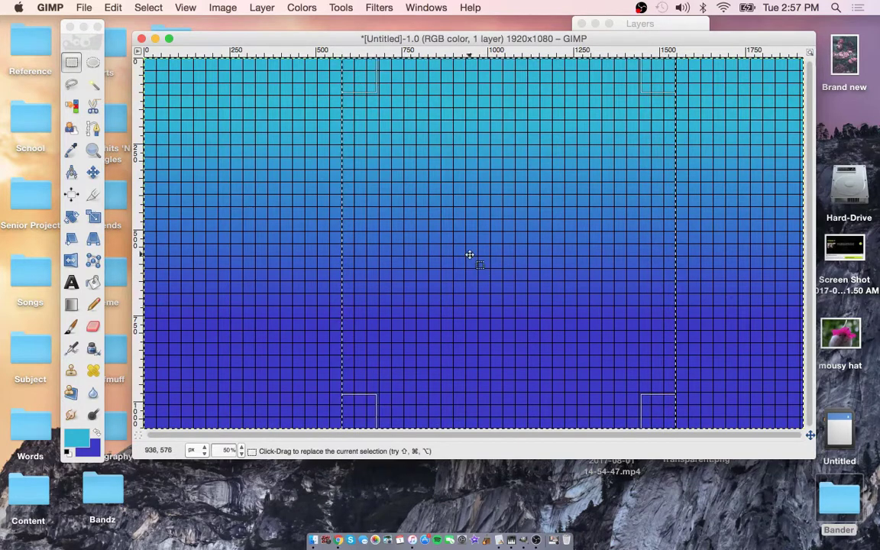
{"action": "right_click", "coordinate": [475, 241]}
{"action": "mouse_move", "coordinate": [499, 267]}
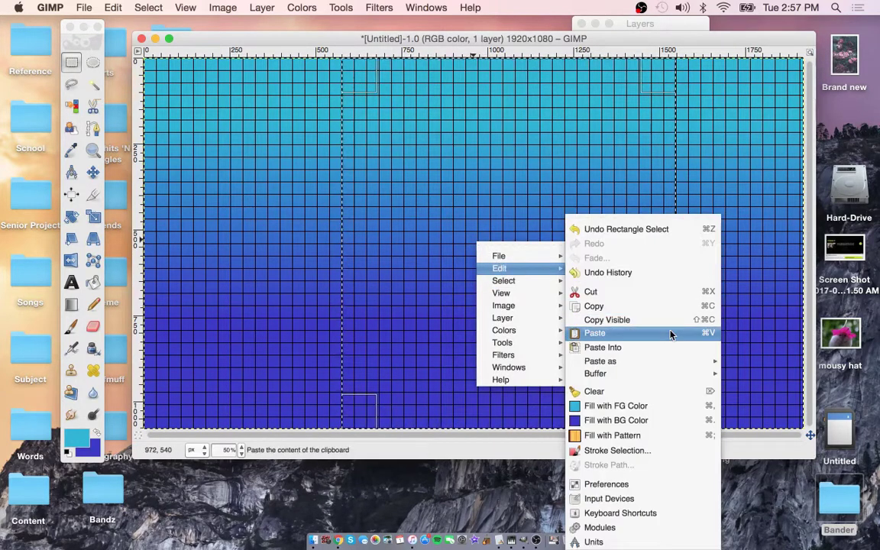
{"action": "left_click", "coordinate": [594, 391]}
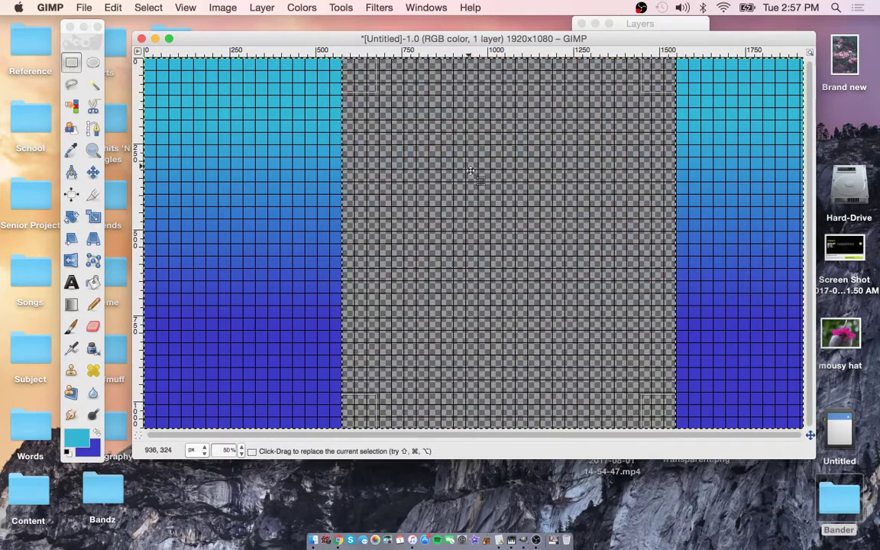
{"action": "left_click", "coordinate": [300, 252]}
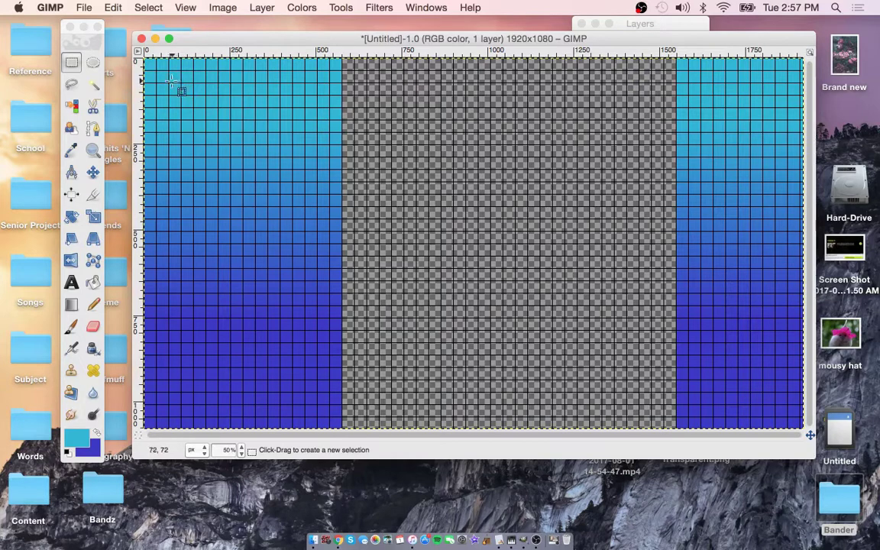
- Copy a rectangular patch of the top-left gradient, then deselect
{"action": "left_click_drag", "start_coordinate": [168, 82], "coordinate": [295, 184]}
{"action": "right_click", "coordinate": [228, 133]}
{"action": "mouse_move", "coordinate": [260, 155]}
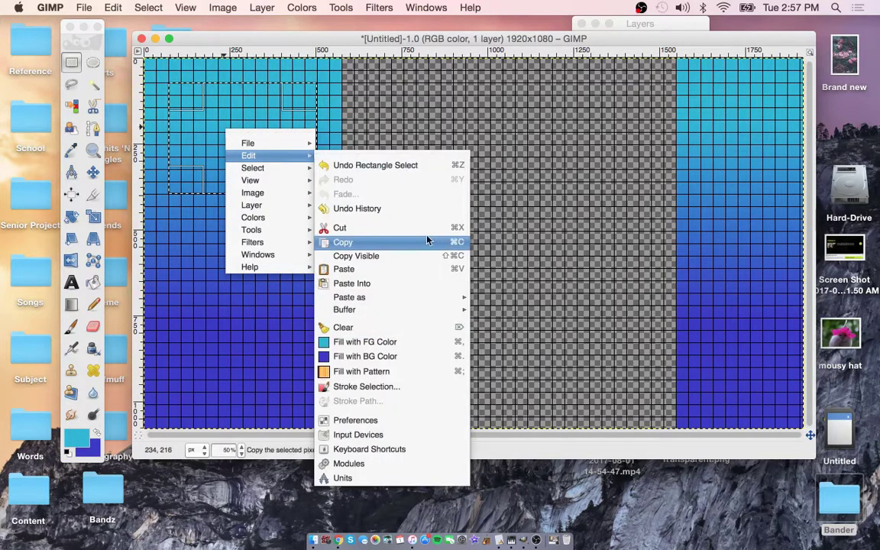
{"action": "left_click", "coordinate": [367, 219]}
{"action": "left_click", "coordinate": [373, 145]}
- Paste the patch, move it up into the centre band, and anchor it
{"action": "right_click", "coordinate": [550, 136]}
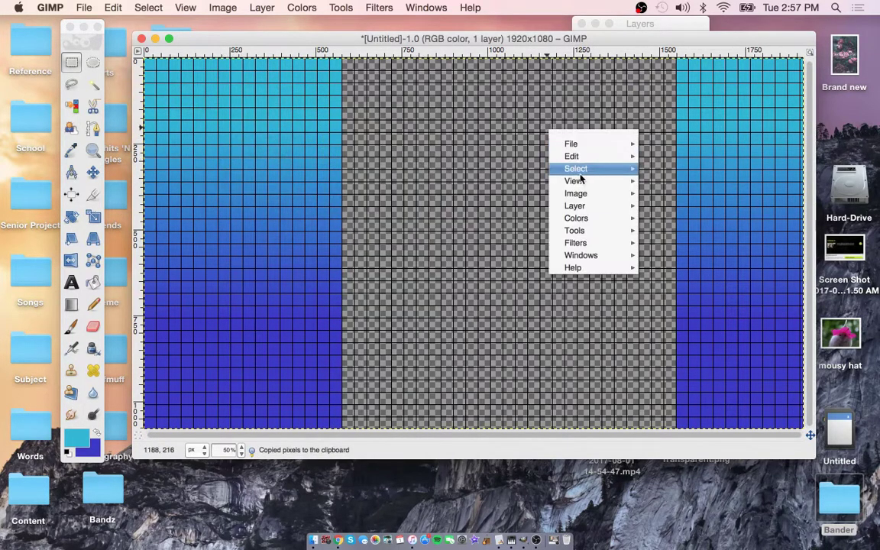
{"action": "mouse_move", "coordinate": [595, 156]}
{"action": "left_click", "coordinate": [665, 269]}
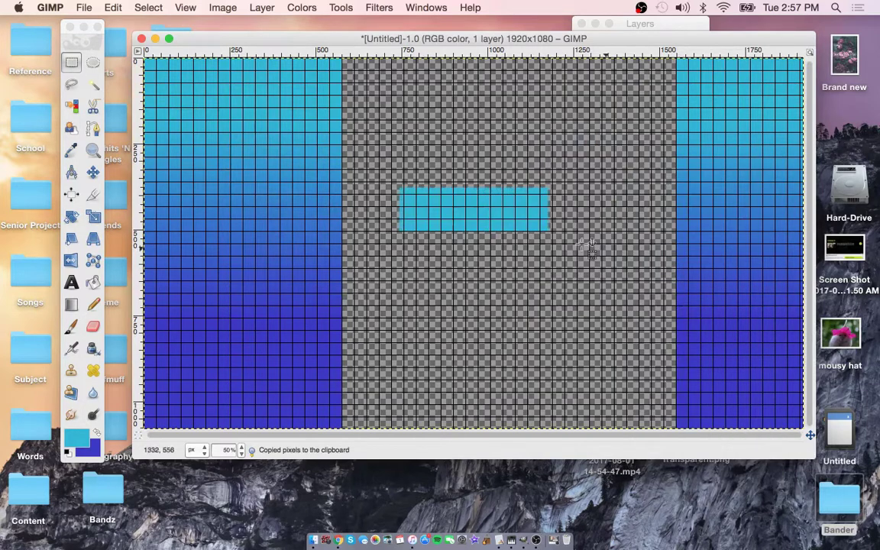
{"action": "left_click_drag", "start_coordinate": [505, 230], "coordinate": [530, 136]}
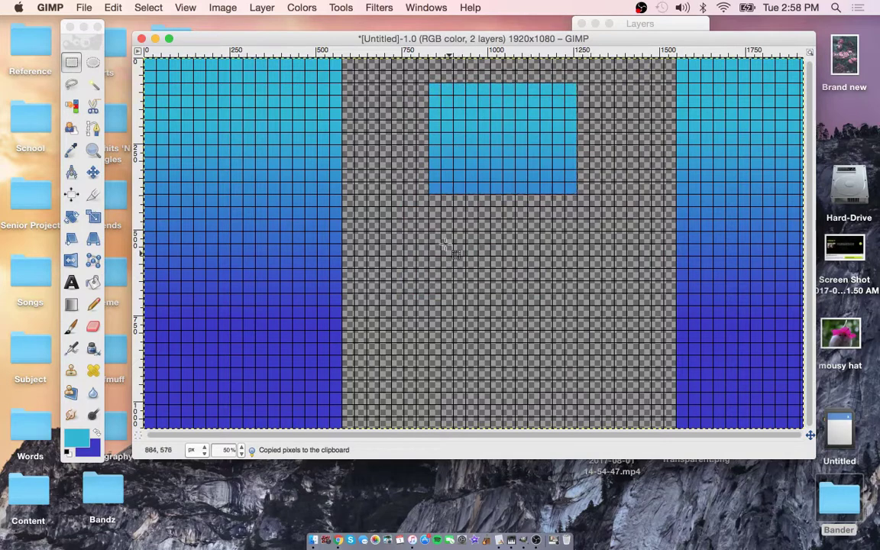
{"action": "left_click", "coordinate": [442, 112]}
- Cut out the inside of the pasted blue patch, leaving only its frame
{"action": "left_click", "coordinate": [442, 99]}
{"action": "left_click_drag", "start_coordinate": [442, 100], "coordinate": [570, 181]}
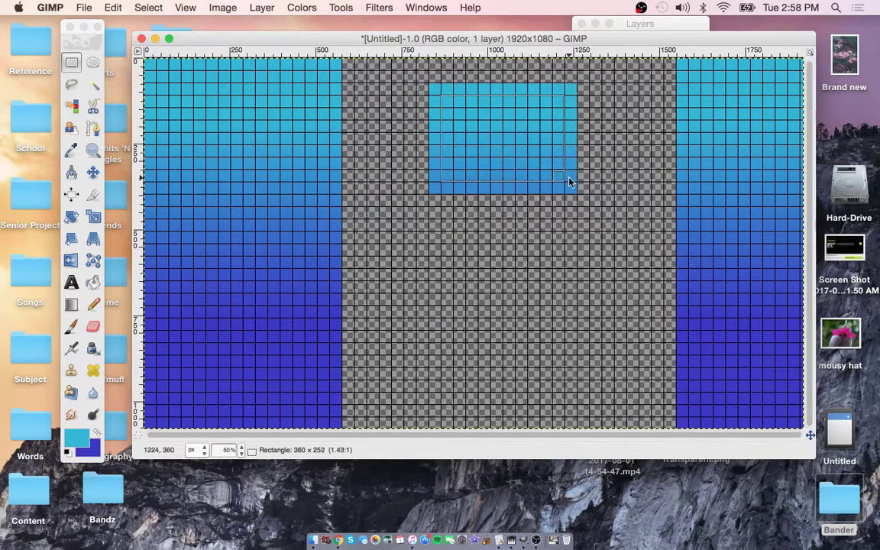
{"action": "right_click", "coordinate": [472, 141]}
{"action": "mouse_move", "coordinate": [506, 160]}
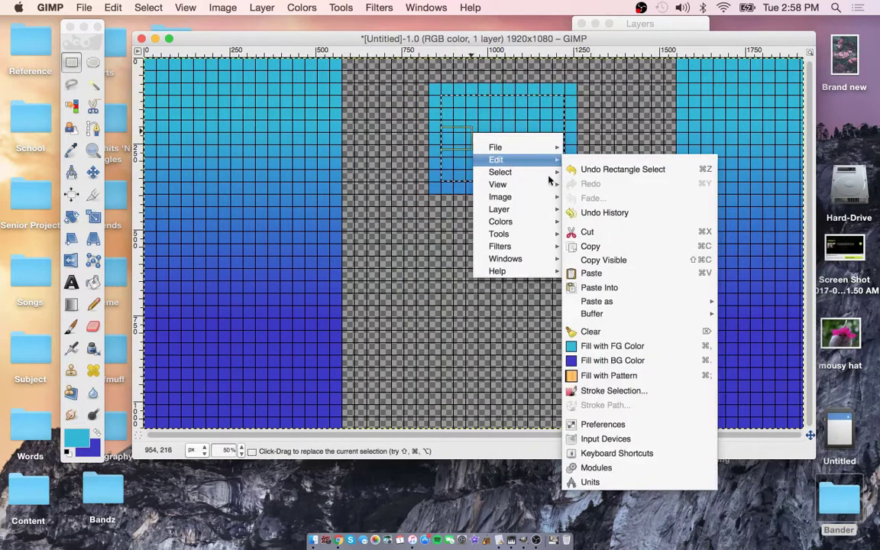
{"action": "left_click", "coordinate": [593, 232]}
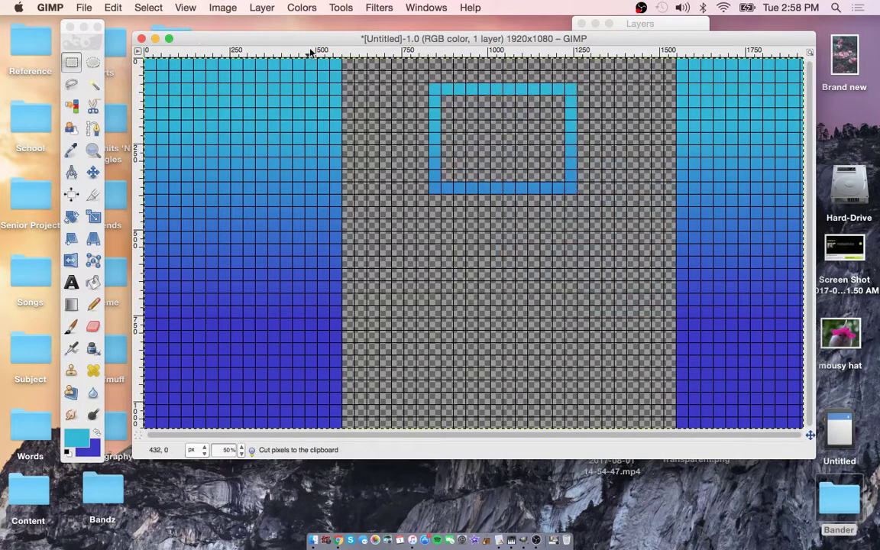
{"action": "mouse_move", "coordinate": [310, 49]}
{"action": "left_mouse_down"}
{"action": "mouse_move", "coordinate": [299, 84]}
{"action": "mouse_move", "coordinate": [310, 46]}
{"action": "left_mouse_up"}
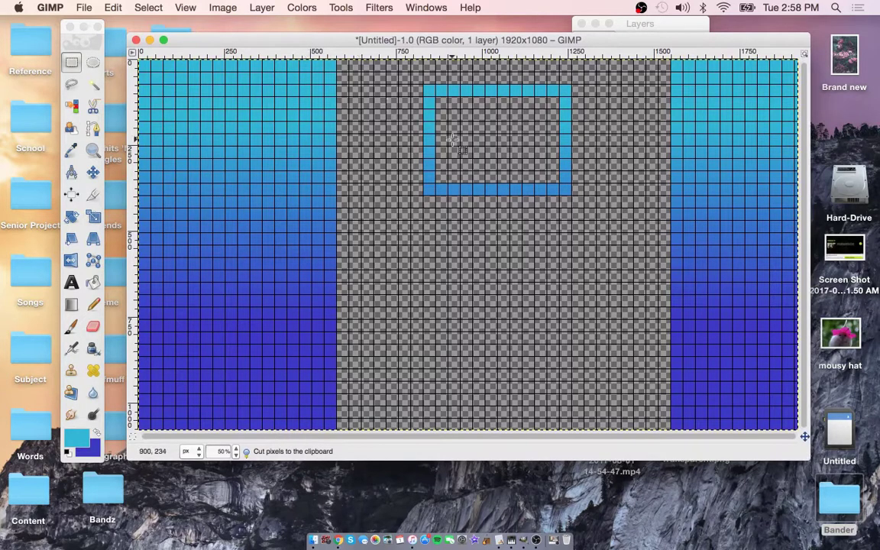
- Open Red_King_Angry.png from the Desktop folder
{"action": "left_click", "coordinate": [92, 9]}
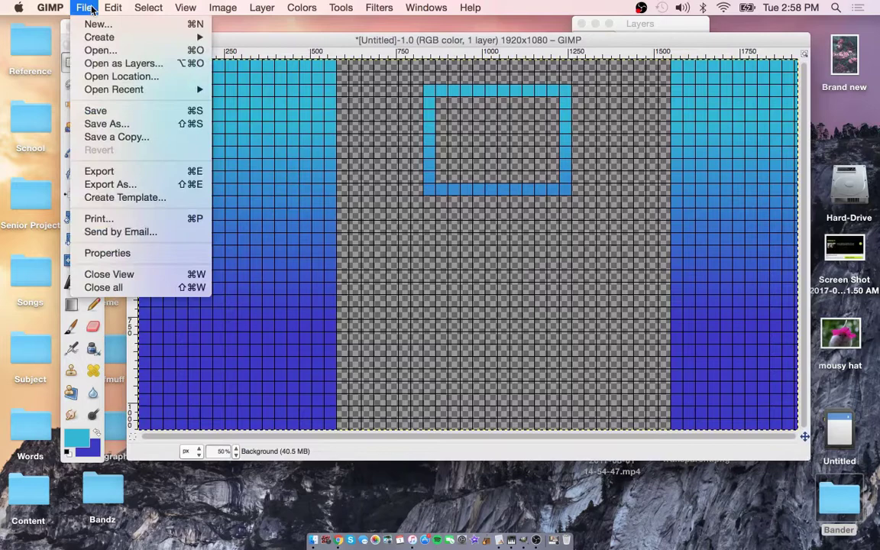
{"action": "left_click", "coordinate": [97, 47]}
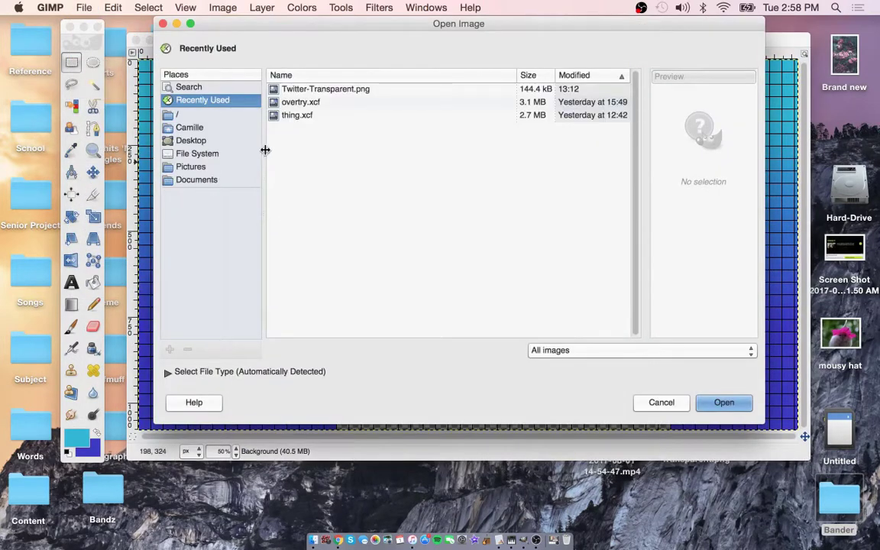
{"action": "left_click", "coordinate": [211, 128]}
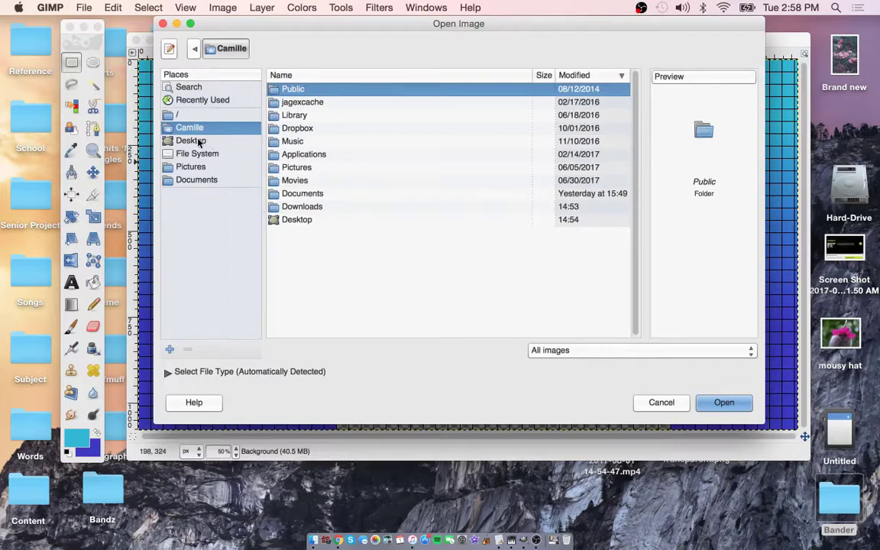
{"action": "left_click", "coordinate": [191, 141]}
{"action": "scroll", "coordinate": [340, 197], "scroll_direction": "down", "scroll_amount": 8}
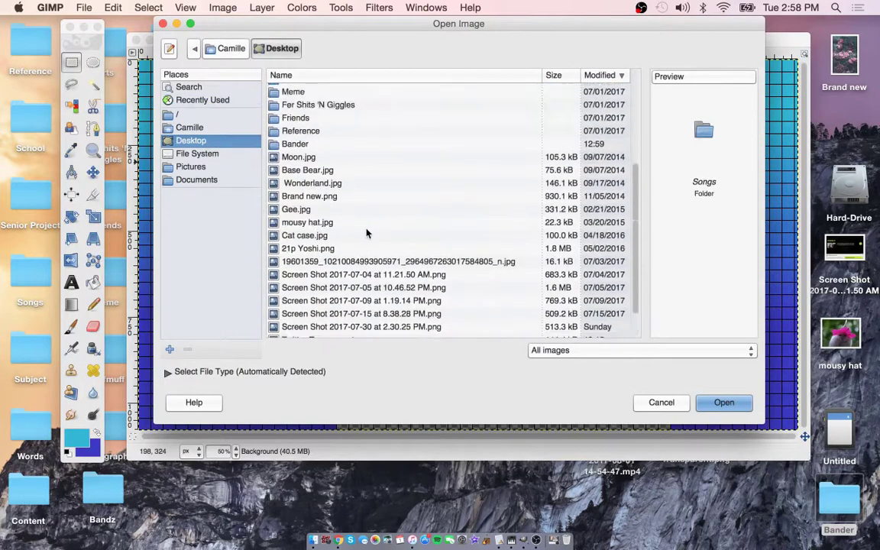
{"action": "left_click", "coordinate": [340, 317]}
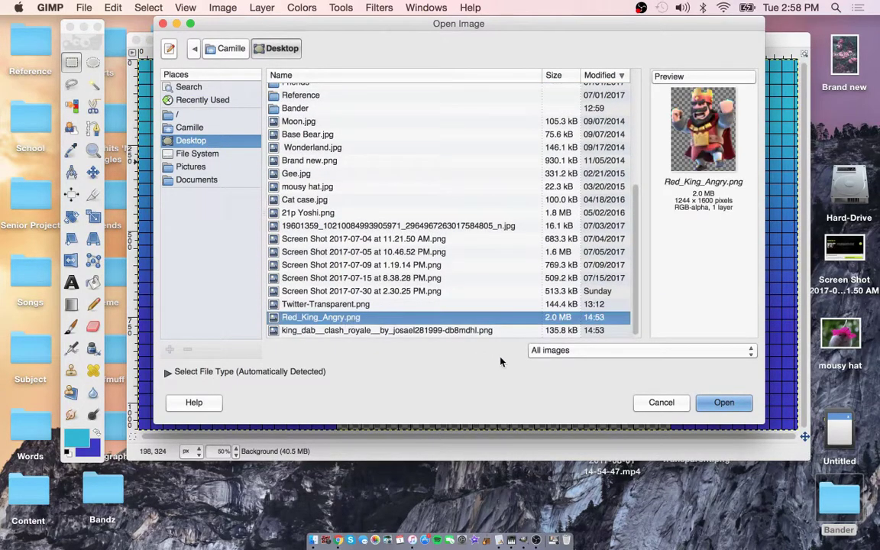
{"action": "left_click", "coordinate": [487, 331]}
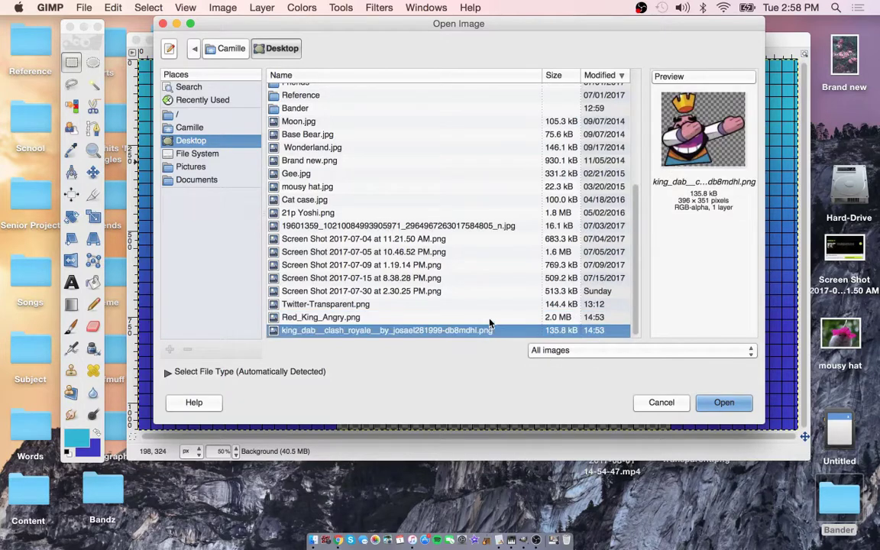
{"action": "left_click", "coordinate": [490, 318]}
{"action": "left_click", "coordinate": [722, 404]}
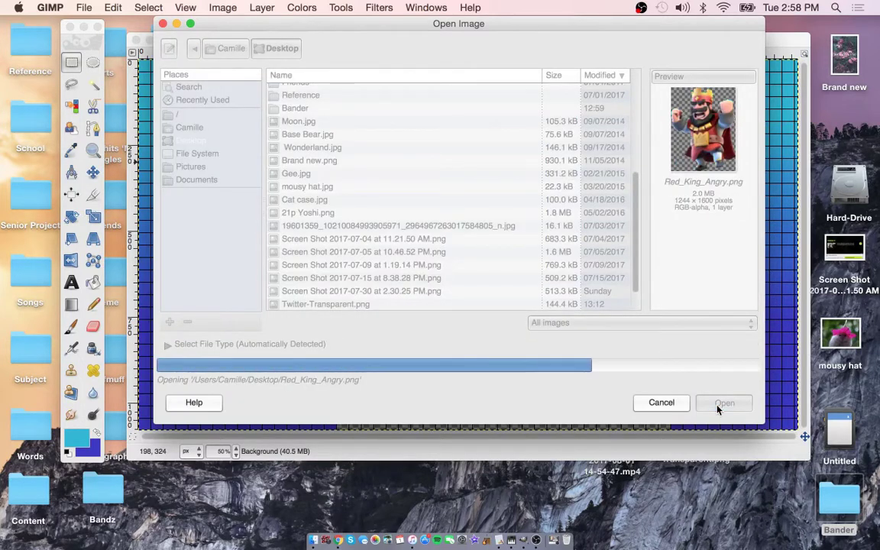
- Select all of the king image, copy it, and close it with Discard Changes
{"action": "left_click", "coordinate": [34, 76]}
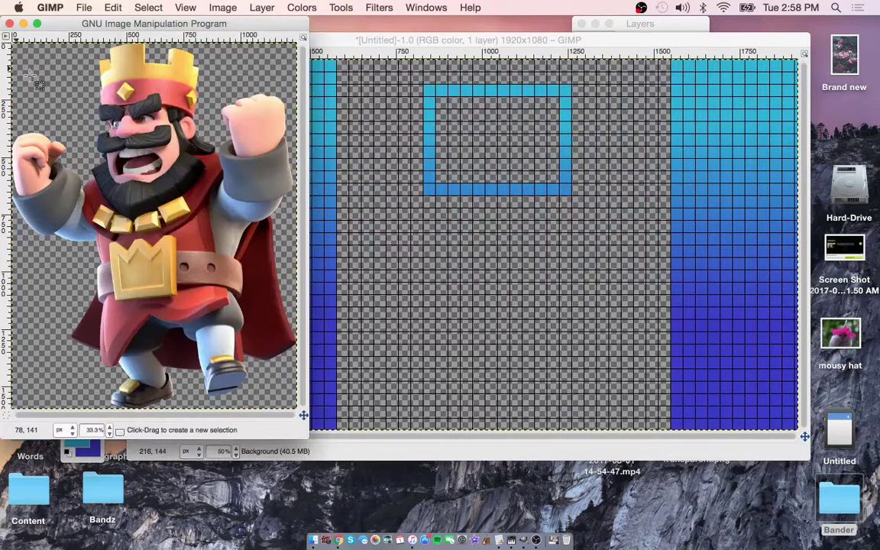
{"action": "left_click", "coordinate": [159, 9]}
{"action": "left_click", "coordinate": [150, 25]}
{"action": "right_click", "coordinate": [64, 79]}
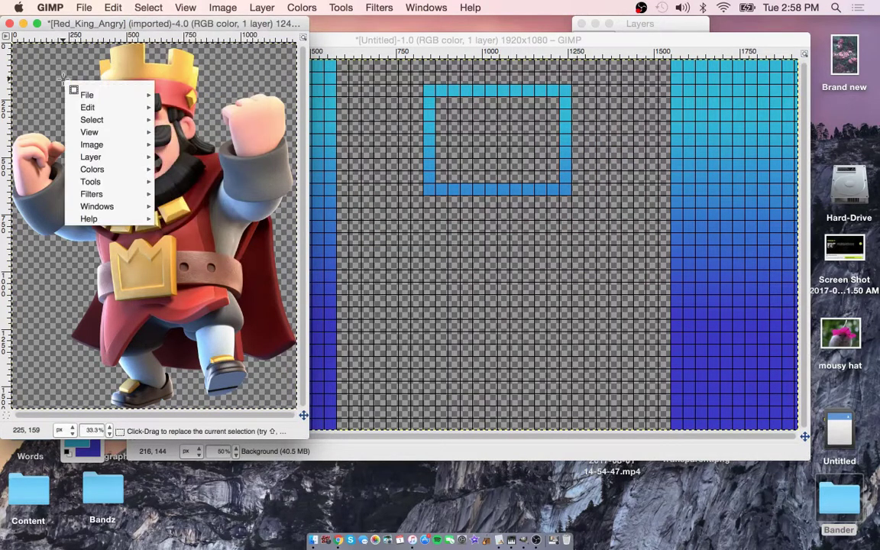
{"action": "mouse_move", "coordinate": [87, 107]}
{"action": "left_click", "coordinate": [188, 194]}
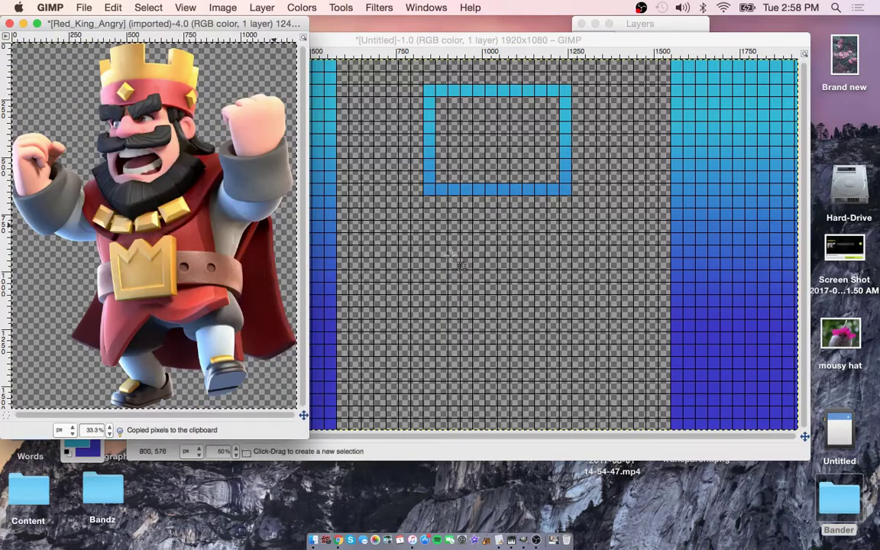
{"action": "left_click", "coordinate": [9, 24]}
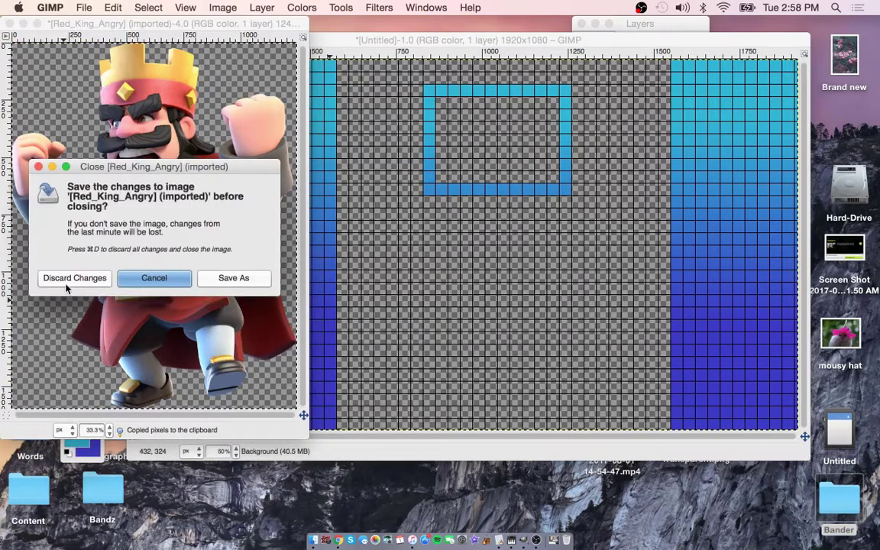
{"action": "left_click", "coordinate": [74, 278]}
{"action": "right_click", "coordinate": [378, 265]}
- Paste the Red King art into the canvas and scale it down to 574×880 px
{"action": "mouse_move", "coordinate": [403, 292]}
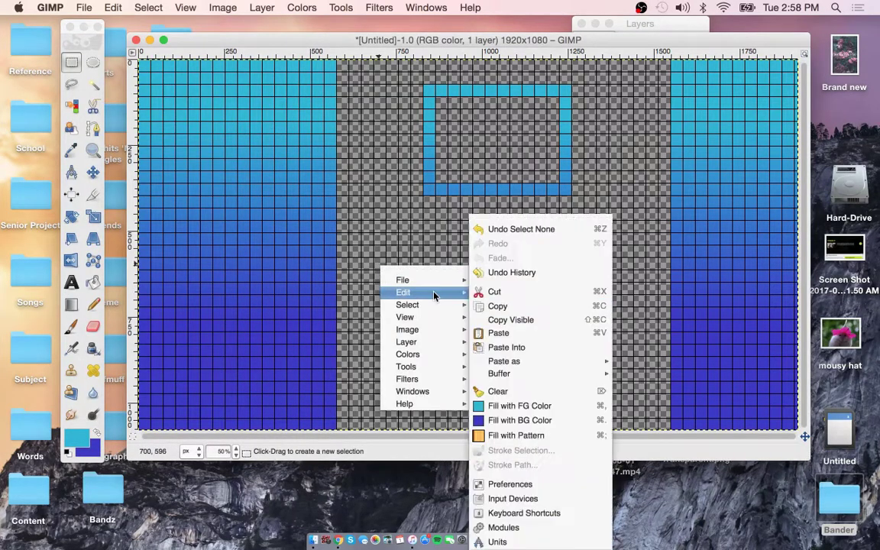
{"action": "left_click", "coordinate": [498, 333]}
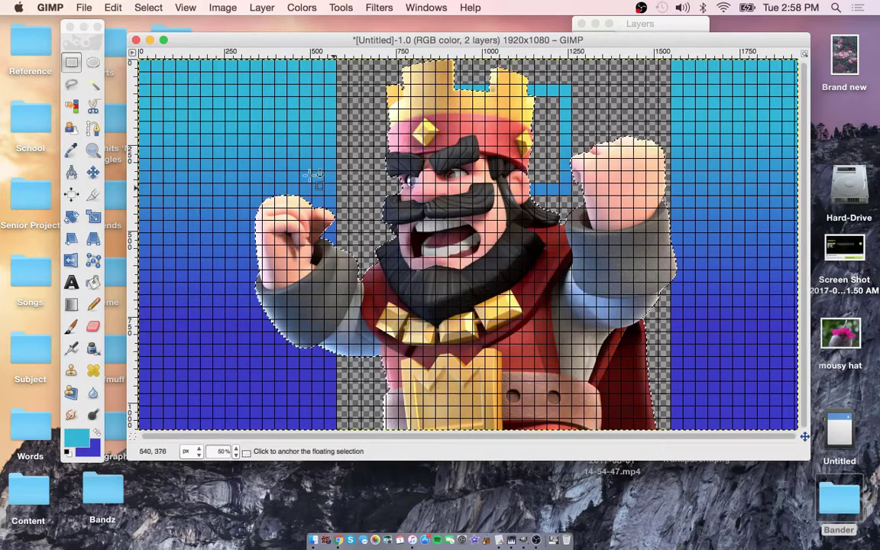
{"action": "left_click", "coordinate": [92, 216]}
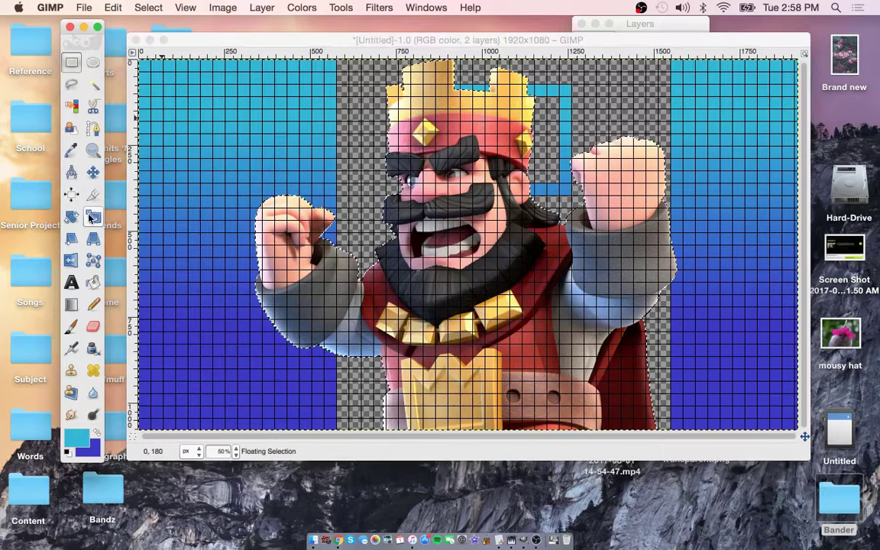
{"action": "left_click", "coordinate": [424, 279]}
{"action": "left_click_drag", "start_coordinate": [435, 211], "coordinate": [652, 382]}
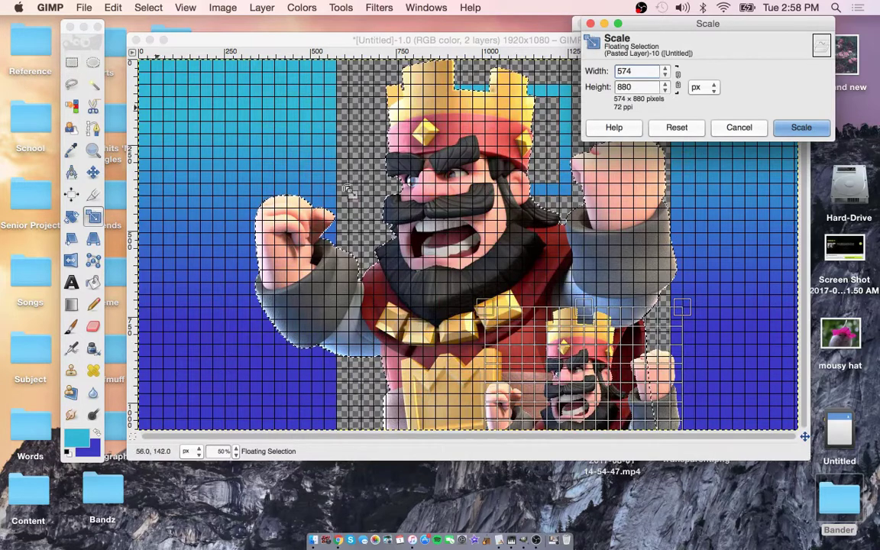
{"action": "left_click", "coordinate": [829, 128]}
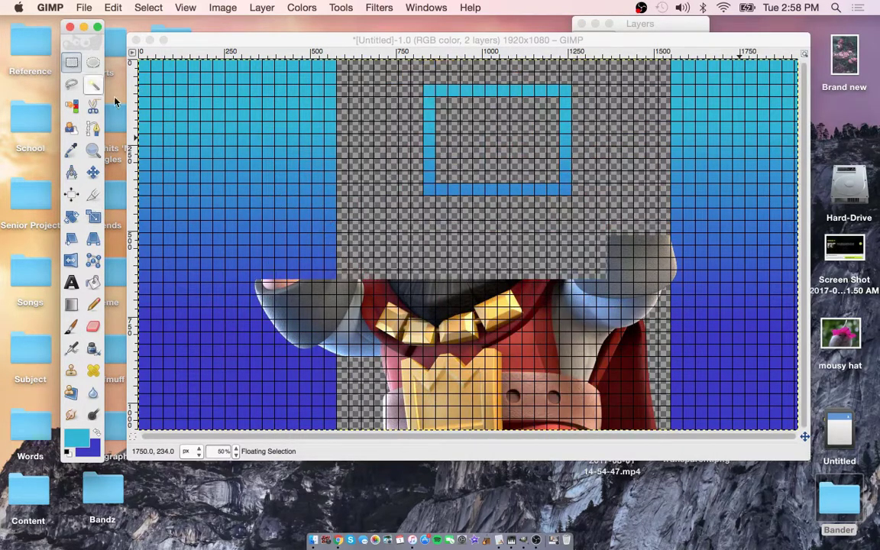
{"action": "left_click", "coordinate": [73, 62]}
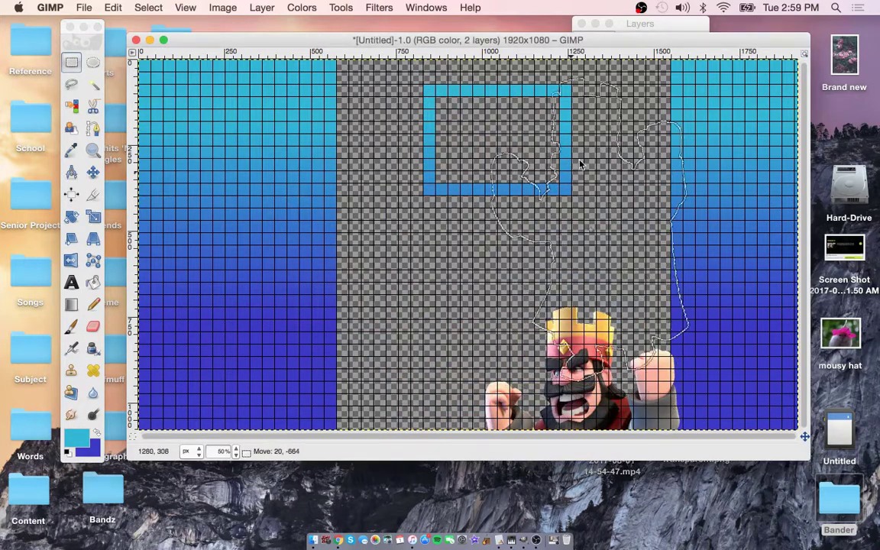